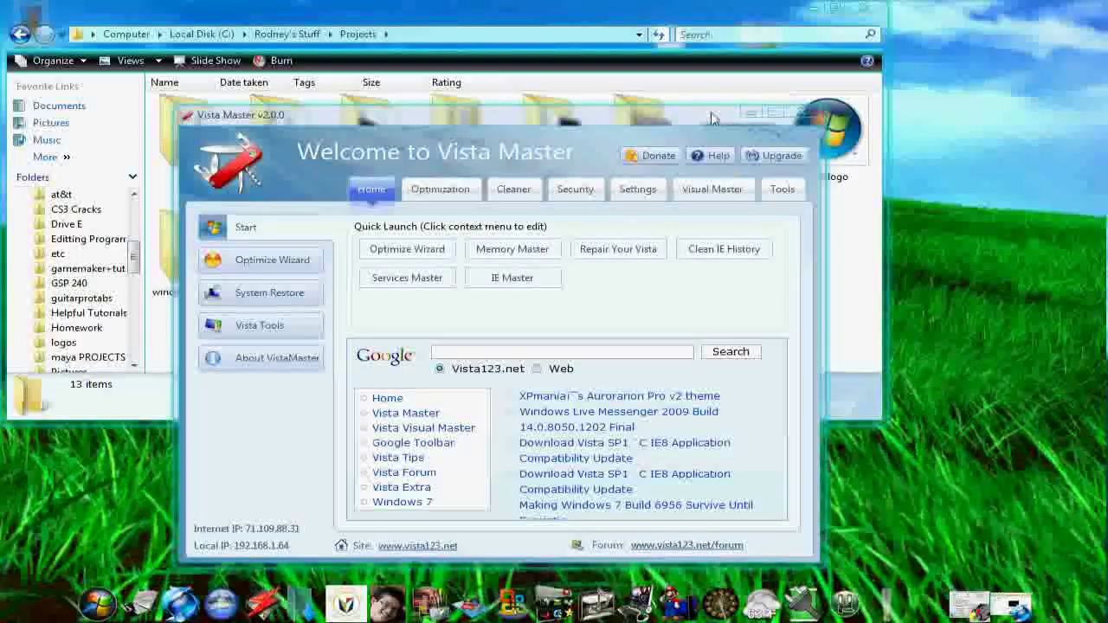
Step: Download TakeOwnership.zip from the How-To Geek article and open the downloaded archive
drag(701, 90, 636, 91)
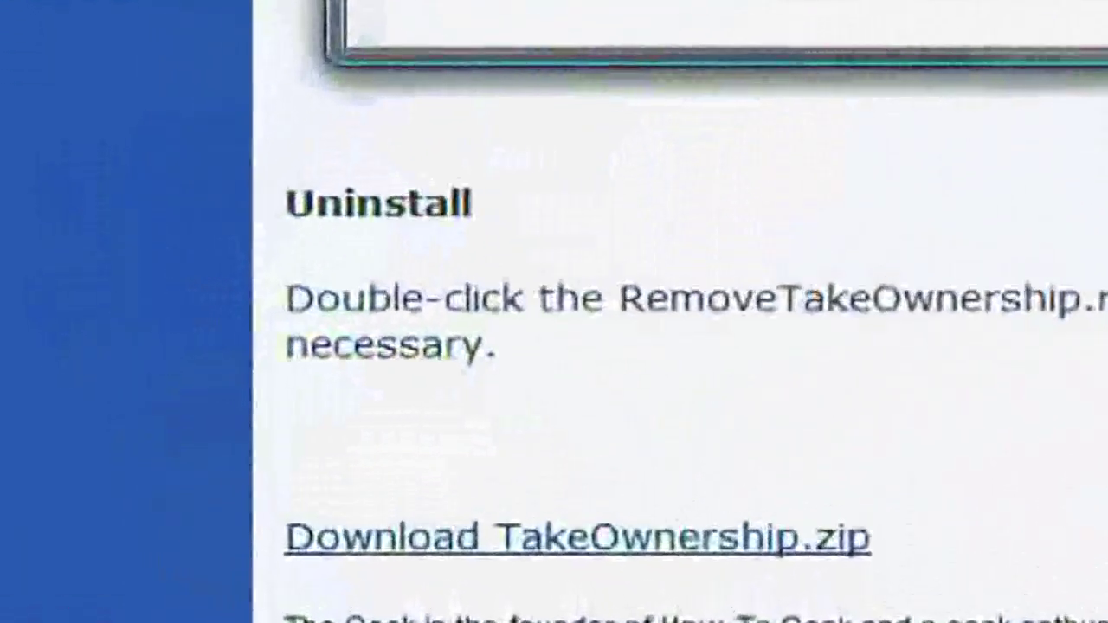
scroll(679, 312, down, 2)
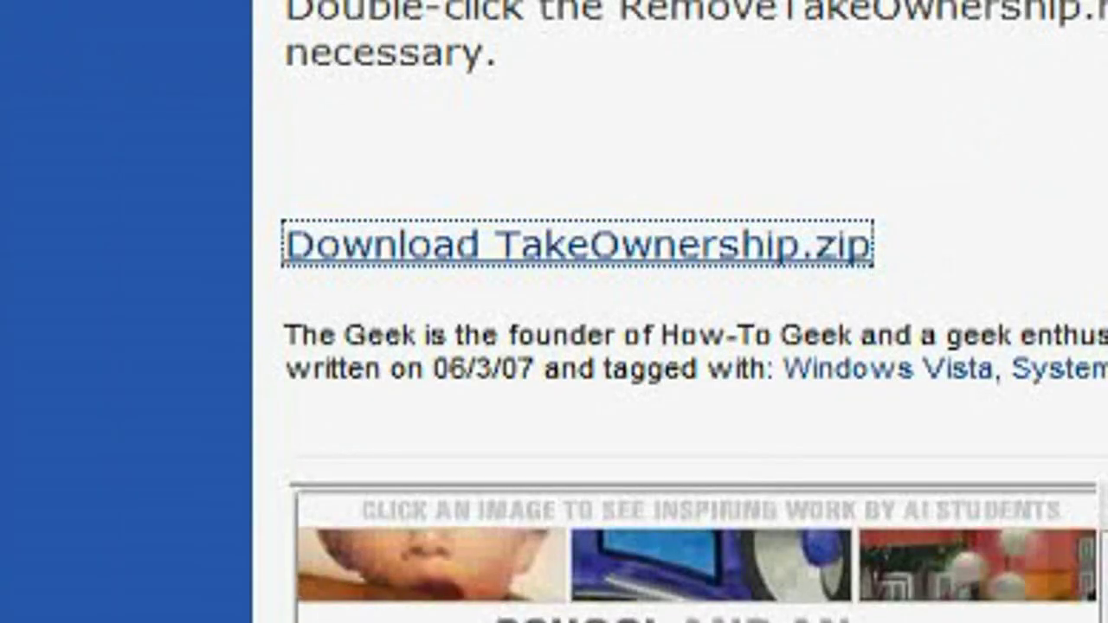
click(481, 246)
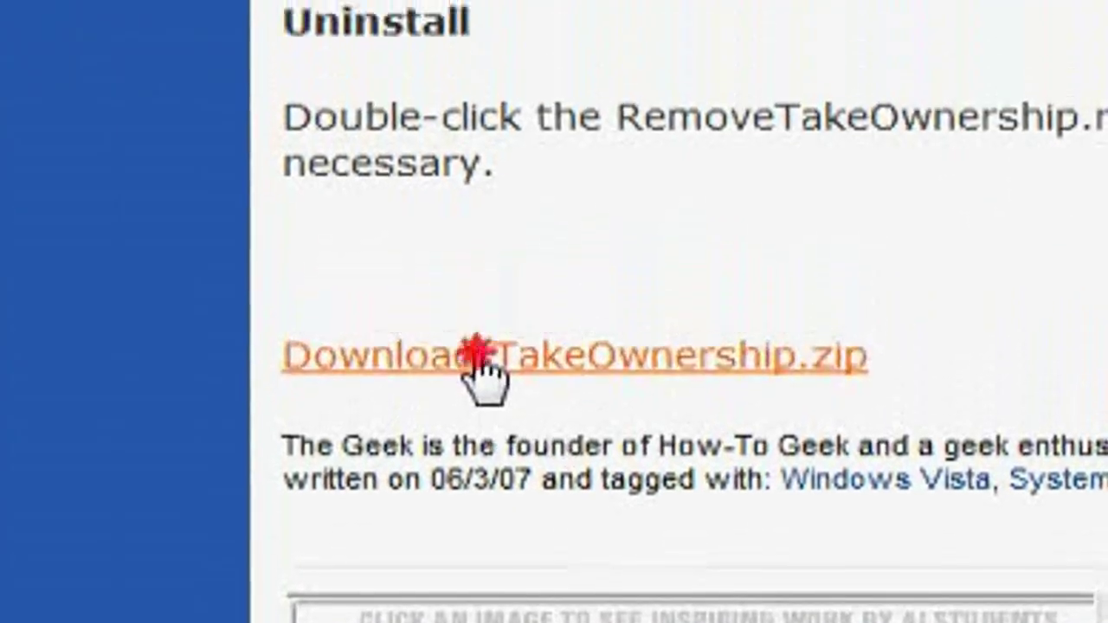
double_click(582, 128)
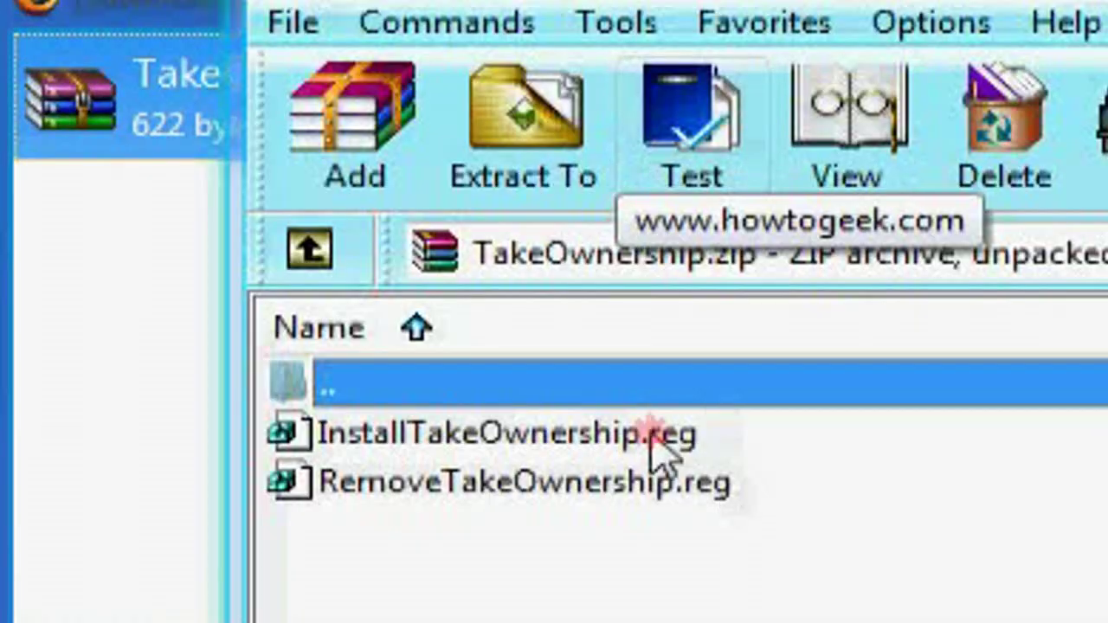
Step: Open InstallTakeOwnership.reg from the archive and decline adding it to the registry
click(654, 434)
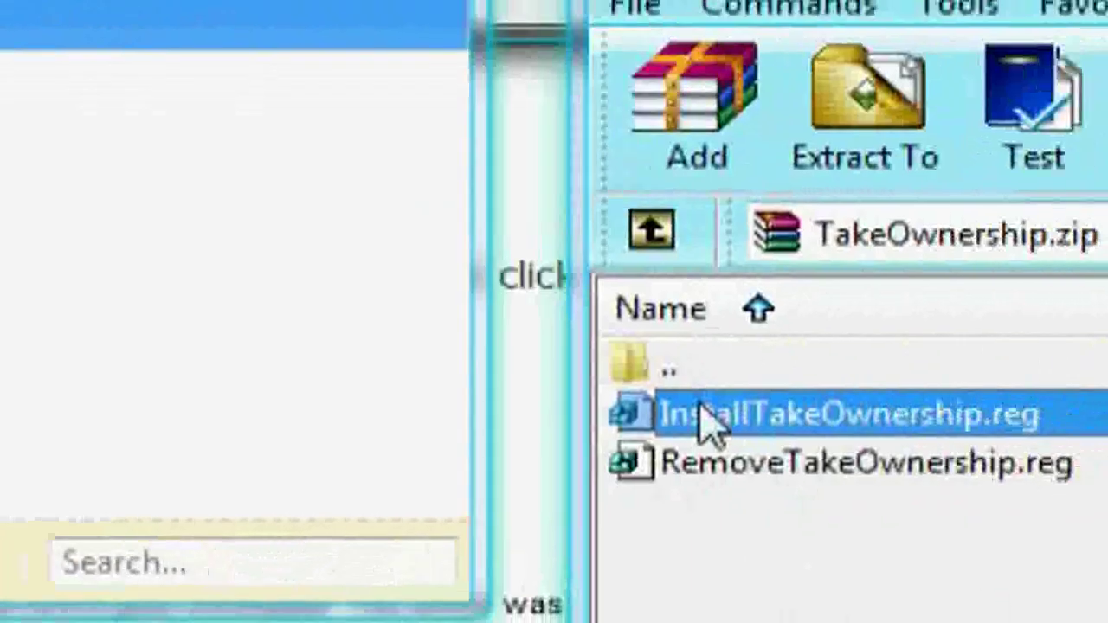
right_click(359, 430)
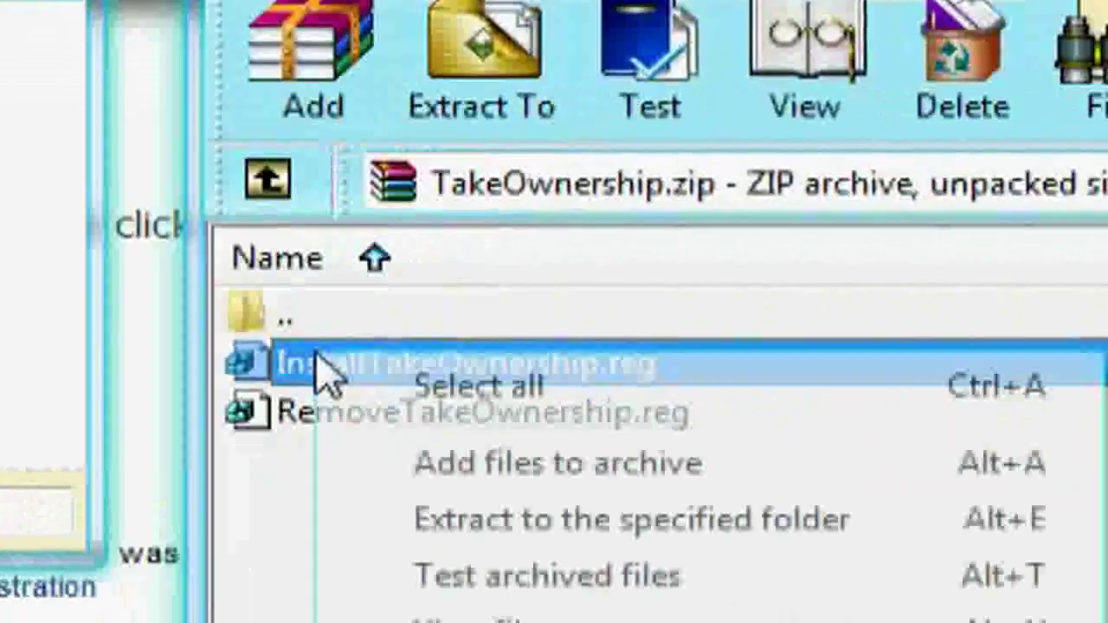
click(310, 342)
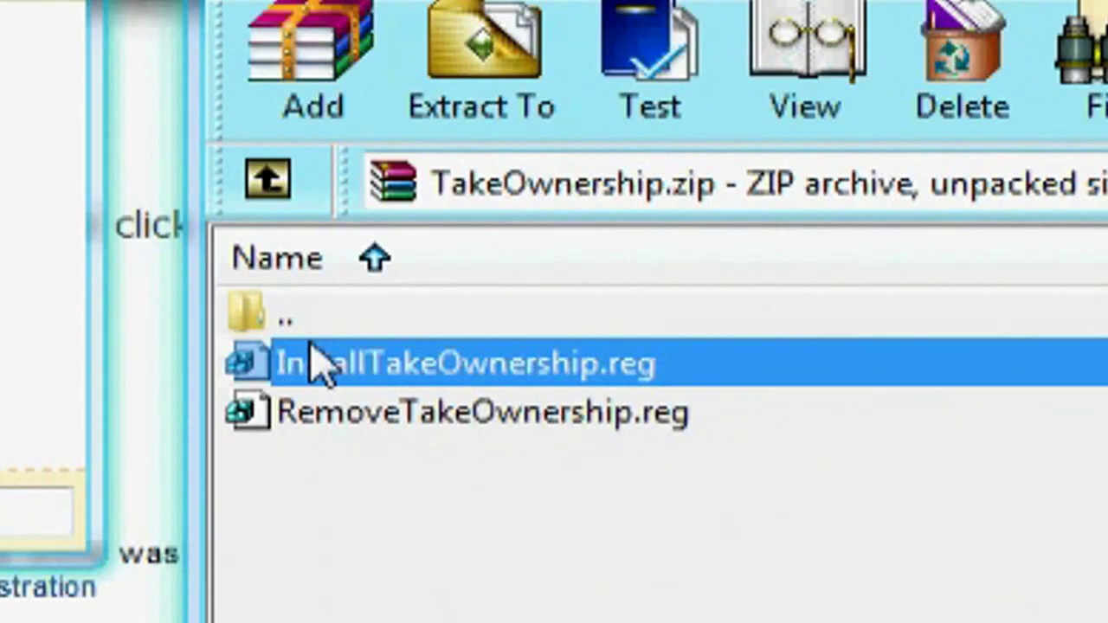
double_click(315, 351)
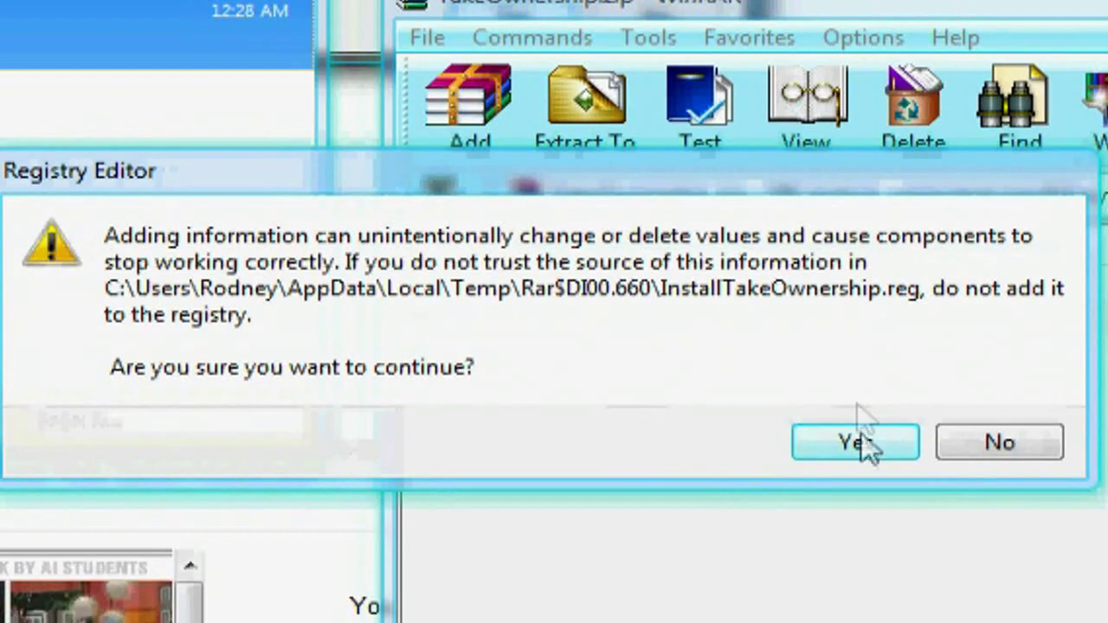
click(1053, 433)
Step: Show the computer's restart and shutdown options, then dismiss them without choosing one
click(26, 14)
click(330, 511)
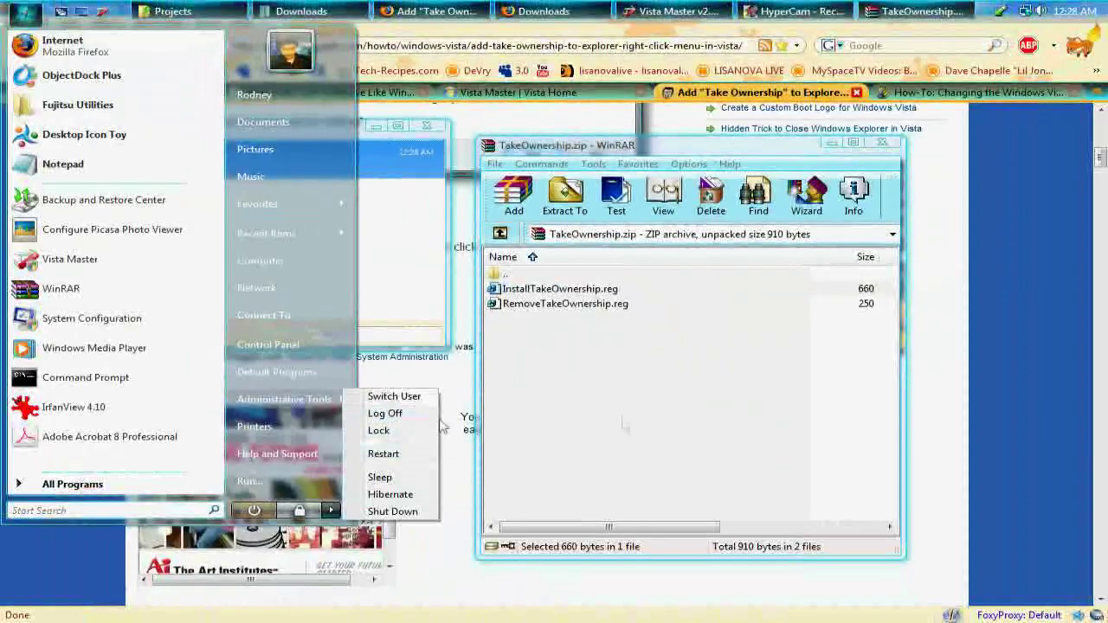
click(663, 408)
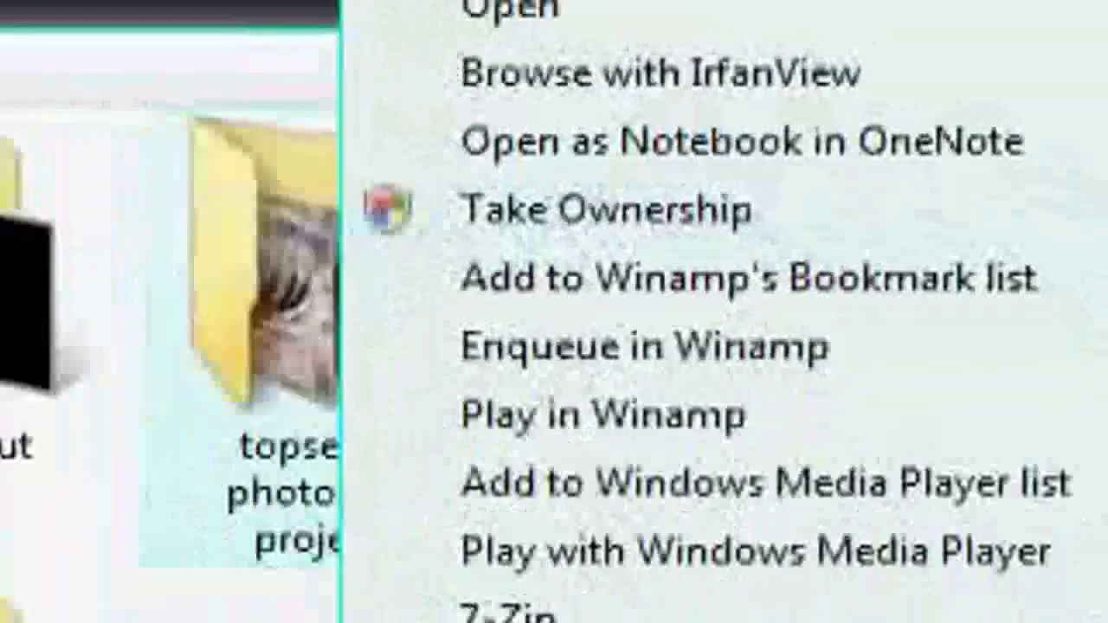
Step: Navigate to C:\Windows\System32\en-US and locate the winload.exe.mui file
click(443, 259)
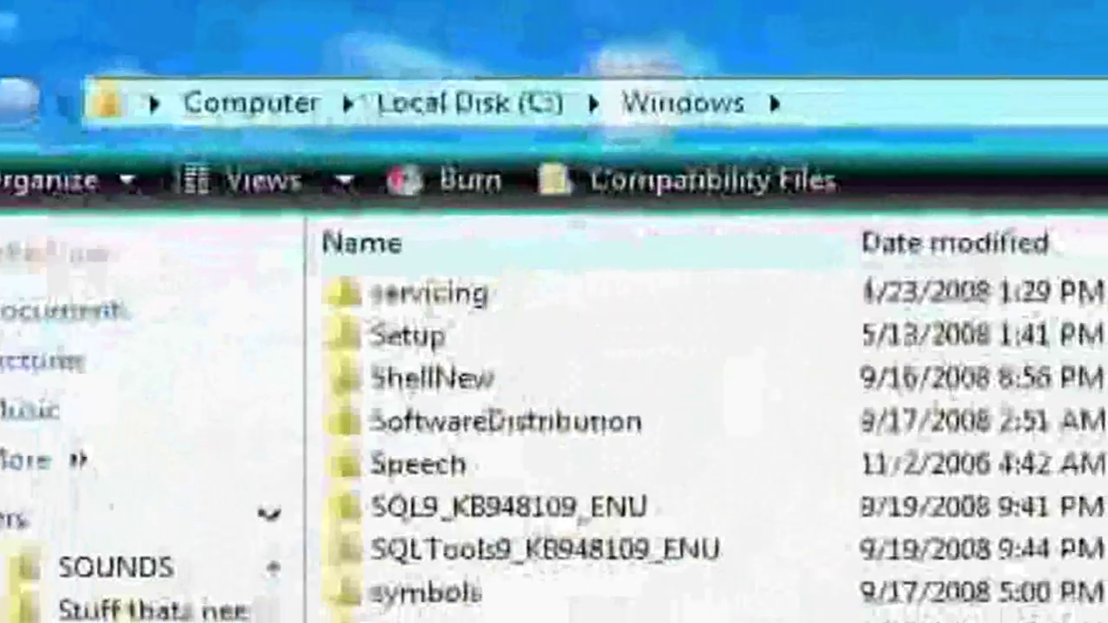
scroll(432, 519, down, 1)
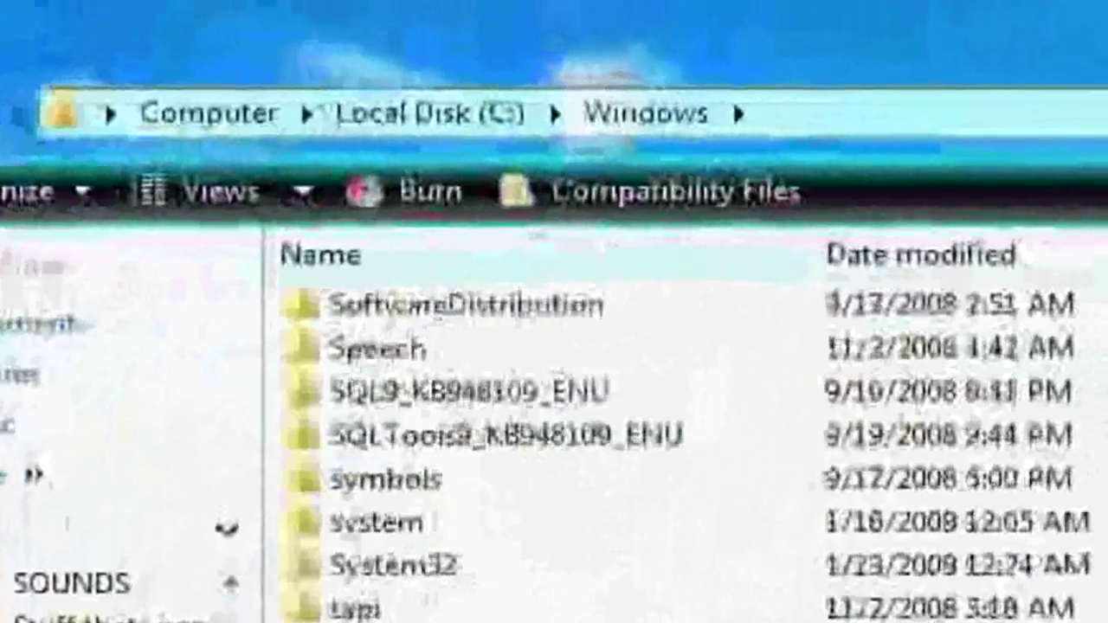
double_click(421, 550)
scroll(421, 550, down, 2)
click(412, 598)
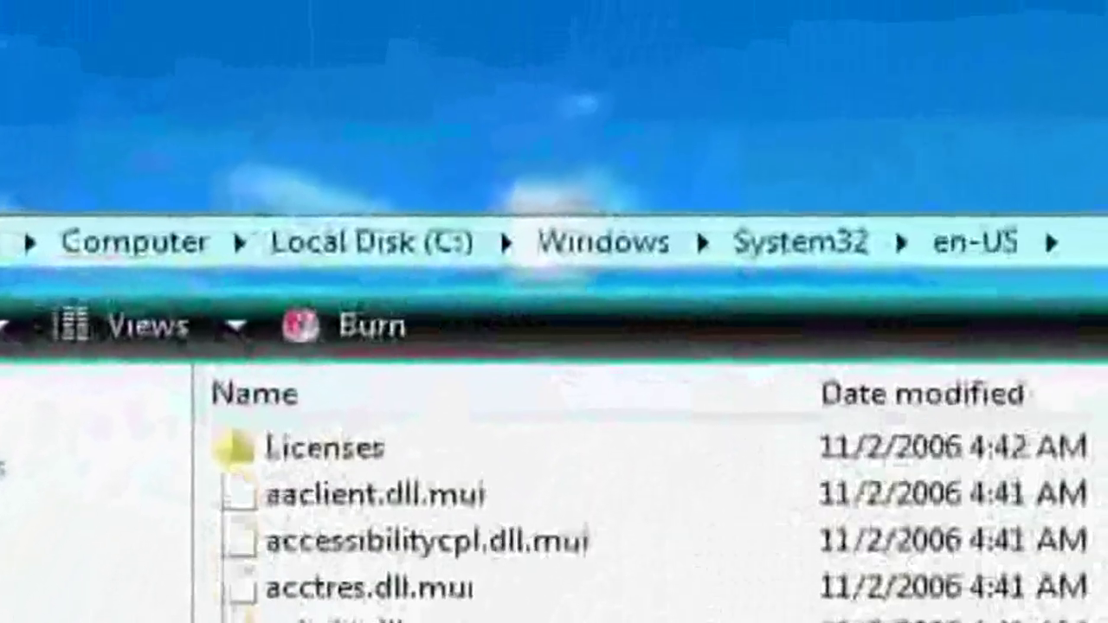
scroll(554, 485, down, 10)
scroll(554, 484, down, 15)
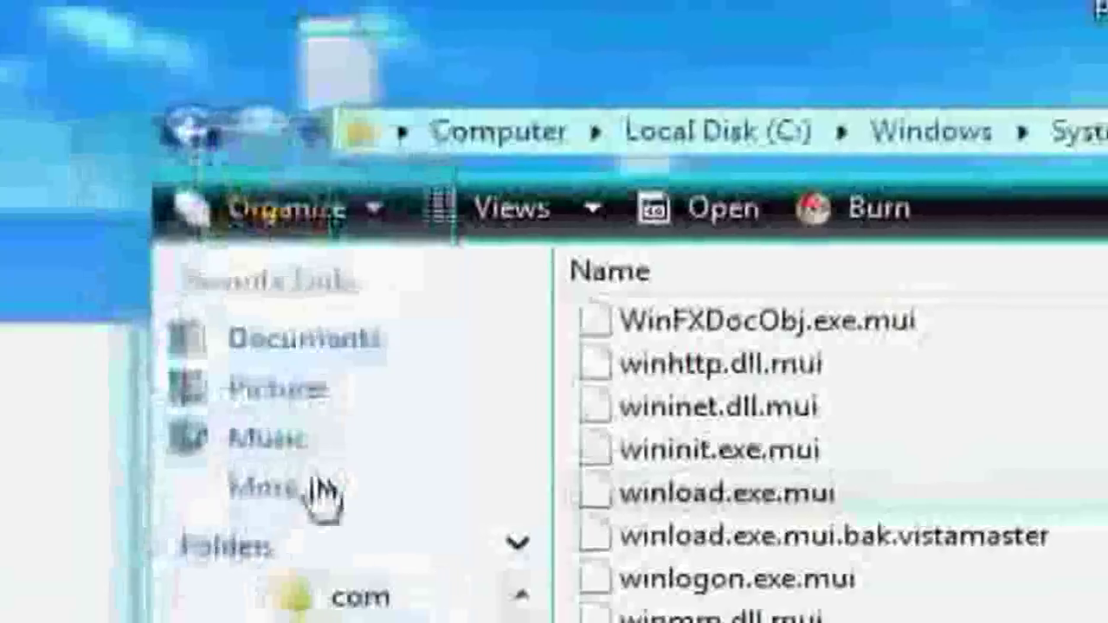
Step: Go up to the System32 folder and bring up the options for its items
click(34, 76)
double_click(264, 394)
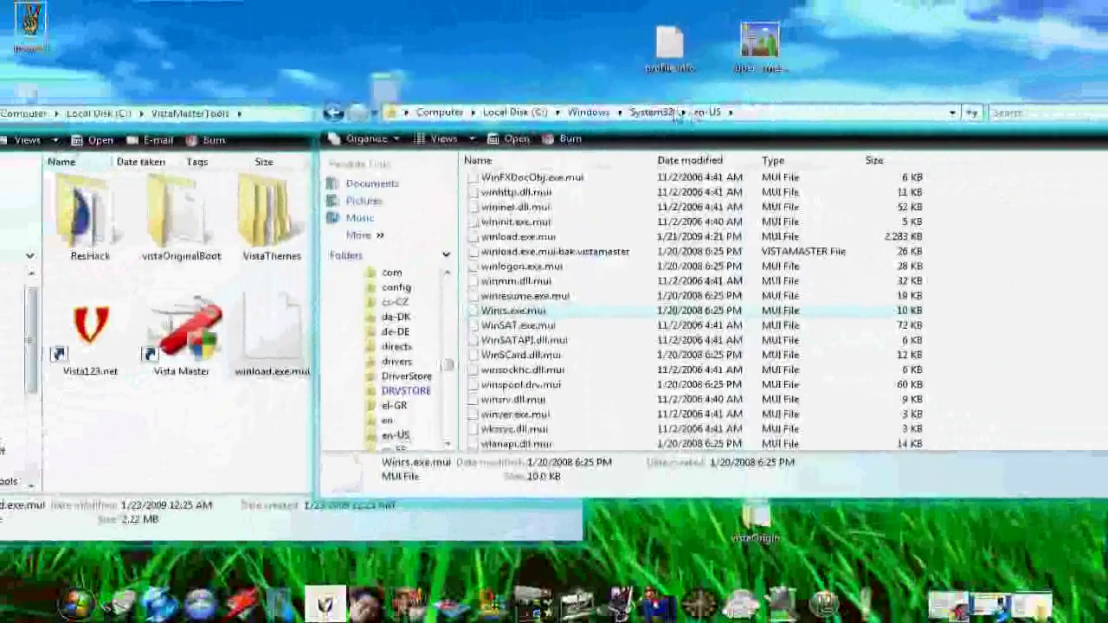
click(663, 114)
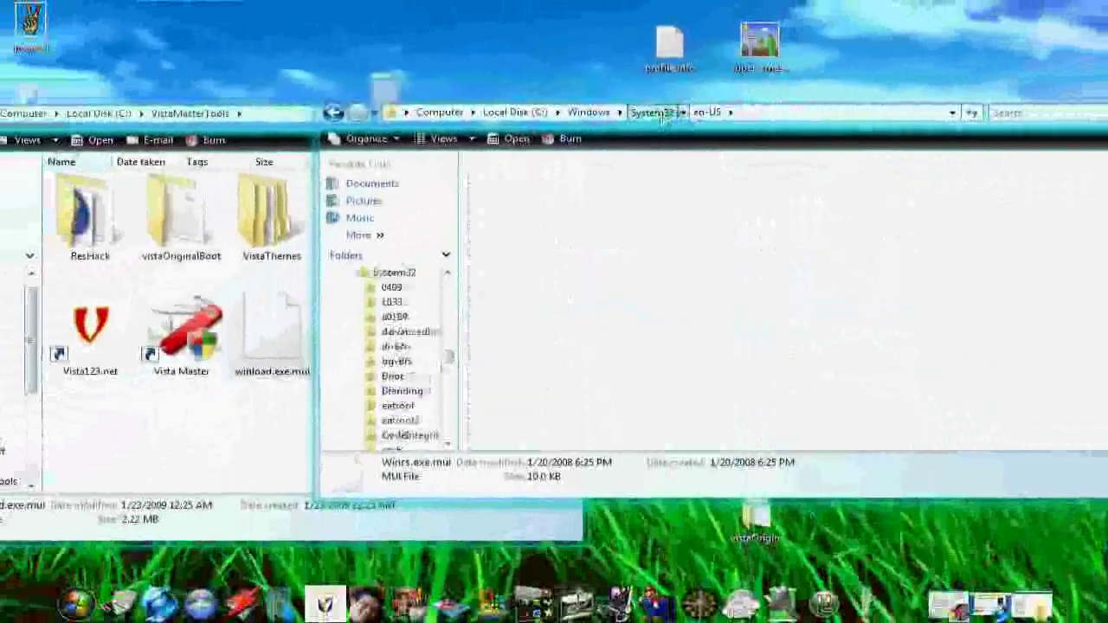
right_click(520, 340)
right_click(584, 280)
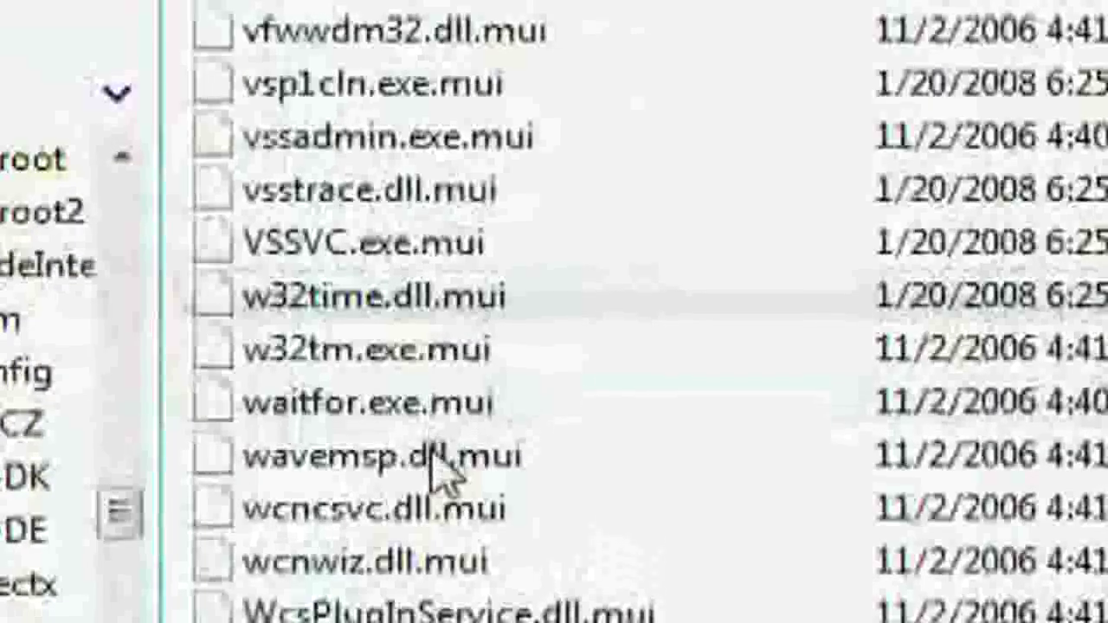
Step: Bring up the Take Ownership options for winload.exe.mui in the en-US folder
scroll(419, 563, down, 12)
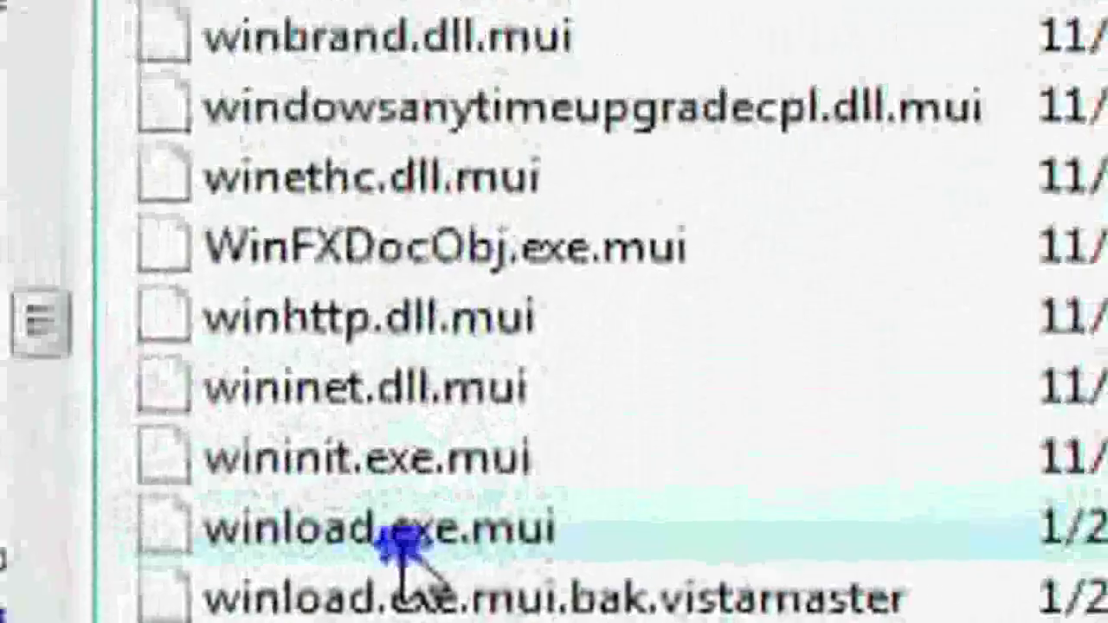
right_click(382, 604)
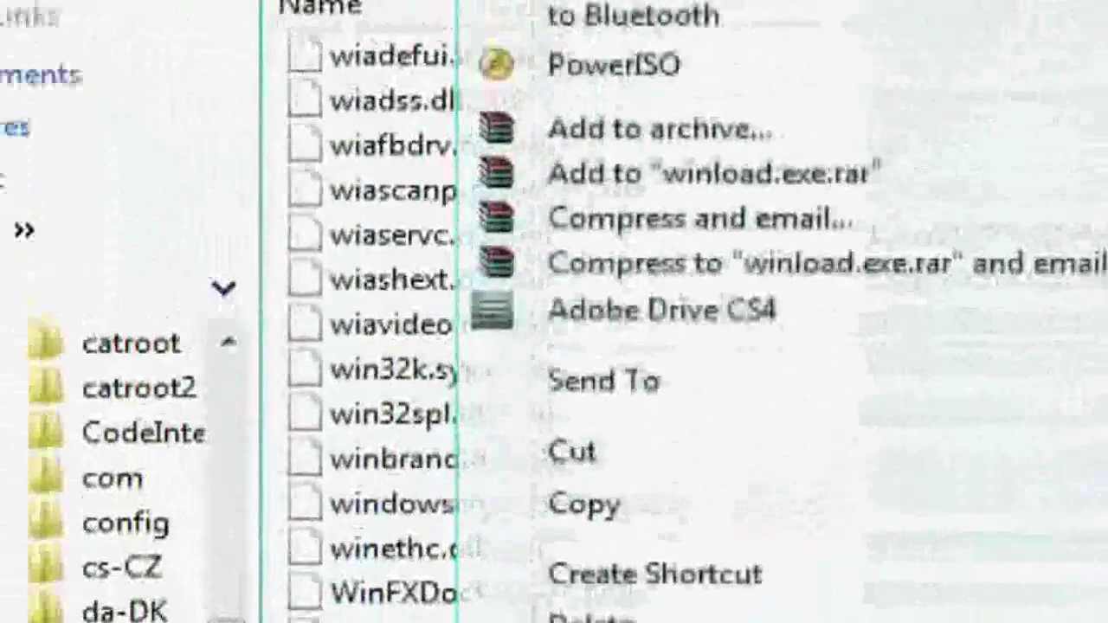
click(633, 70)
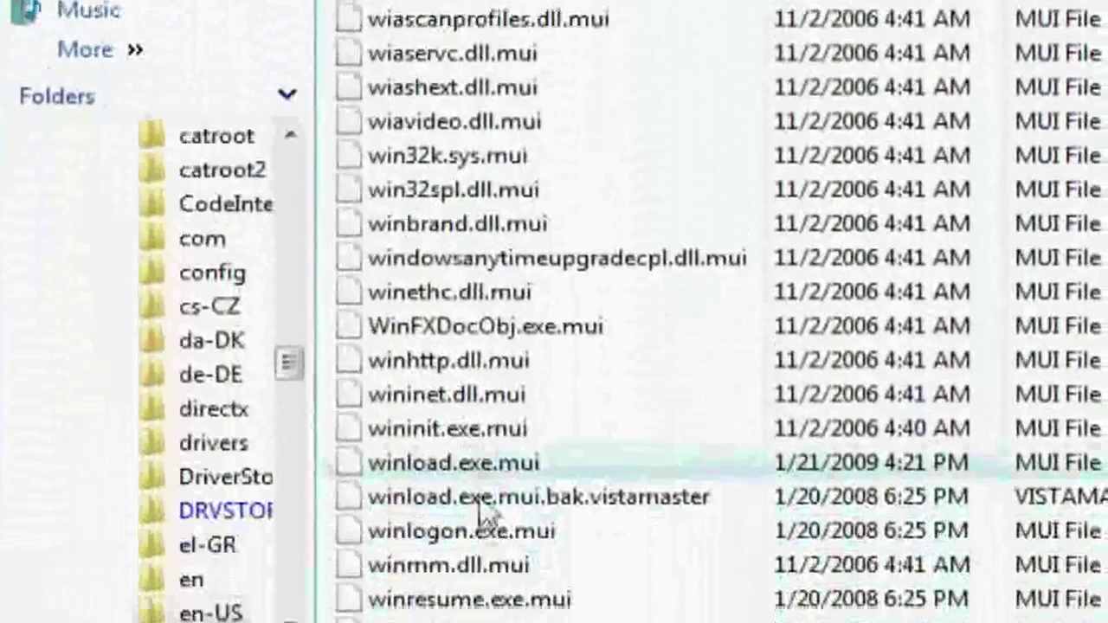
Step: Move winload.exe.mui out of the en-US folder with administrator permission and look into the vistaOriginalBoot folder
click(511, 409)
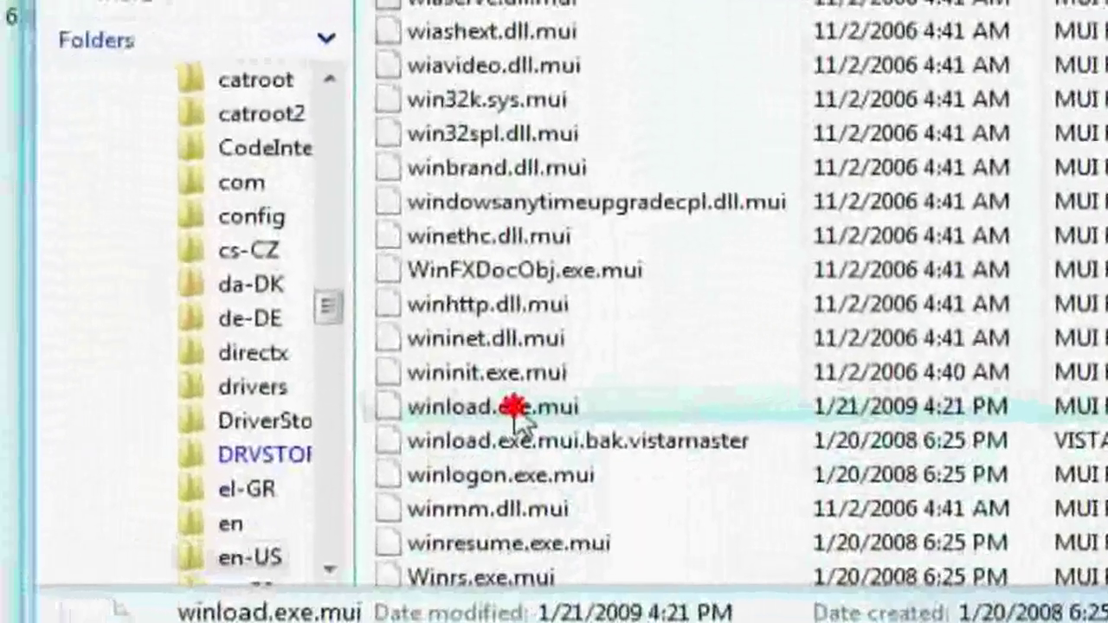
drag(563, 416, 321, 260)
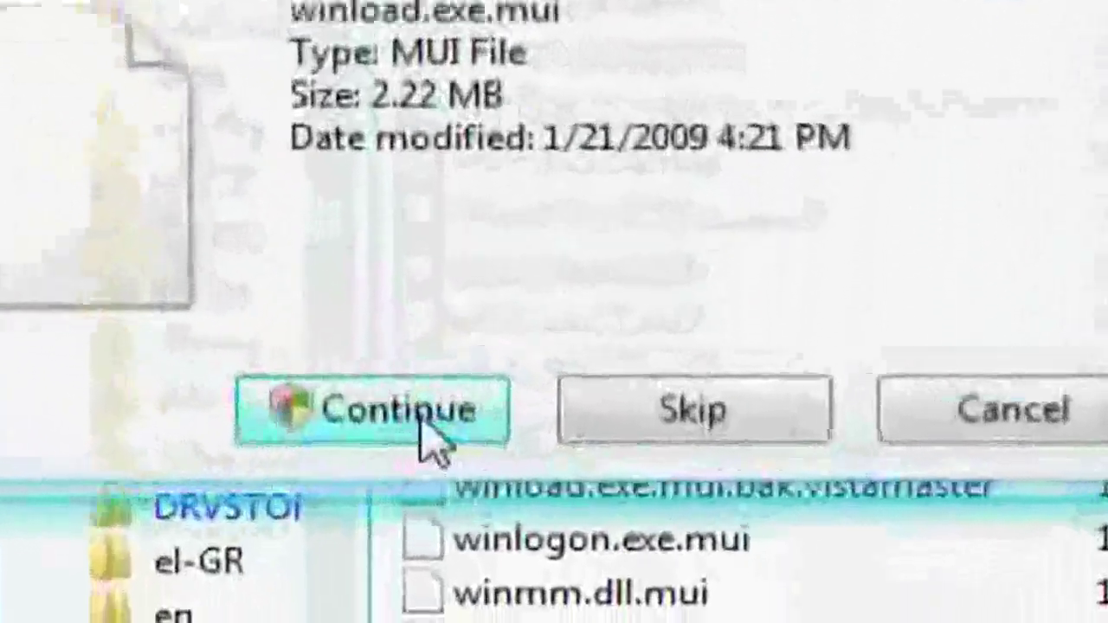
click(429, 437)
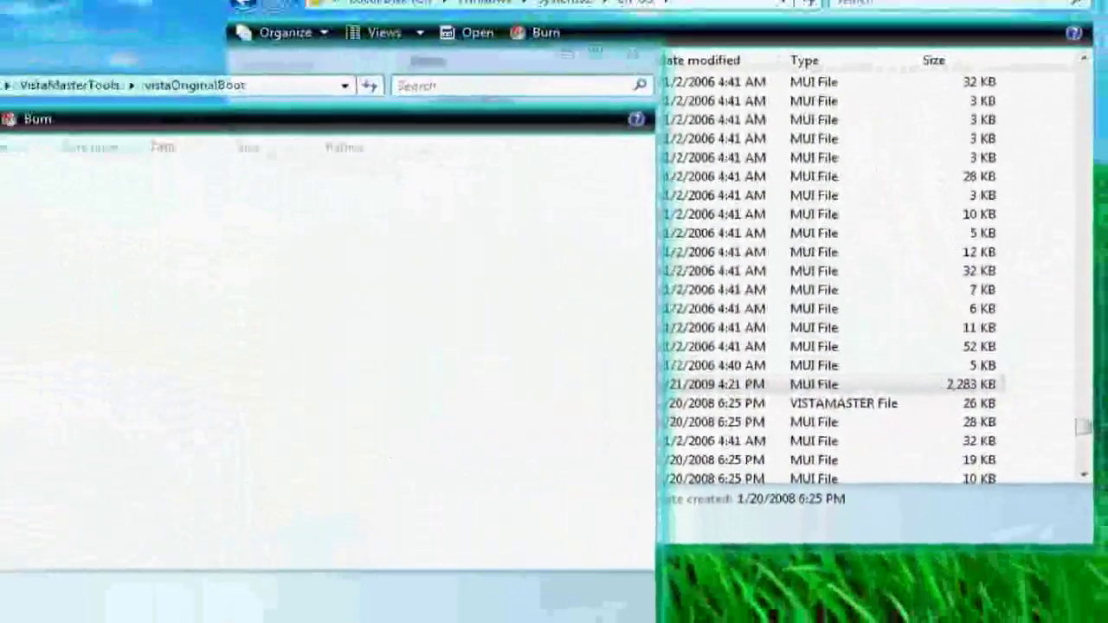
click(44, 151)
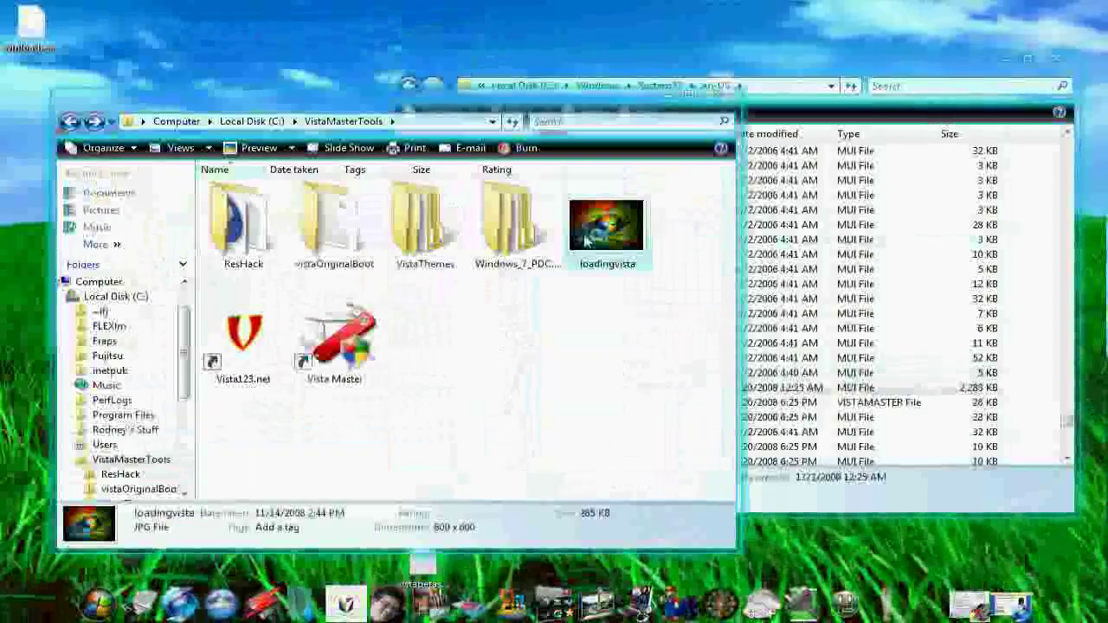
Step: Preview the loadingvista picture in the VistaMasterTools folder and close the viewer
double_click(588, 239)
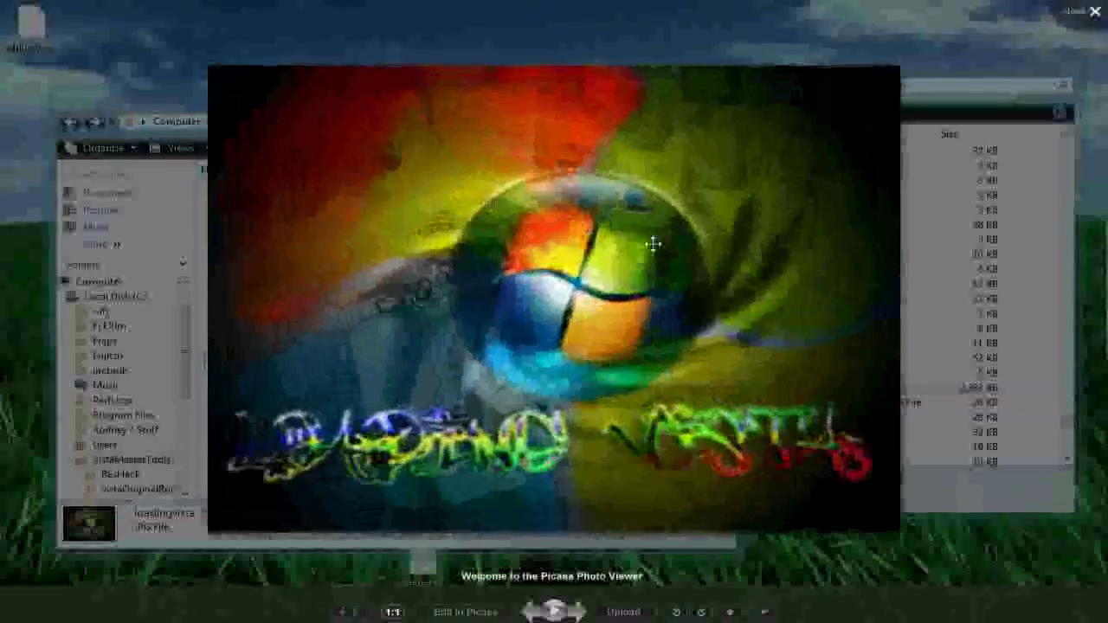
key(Escape)
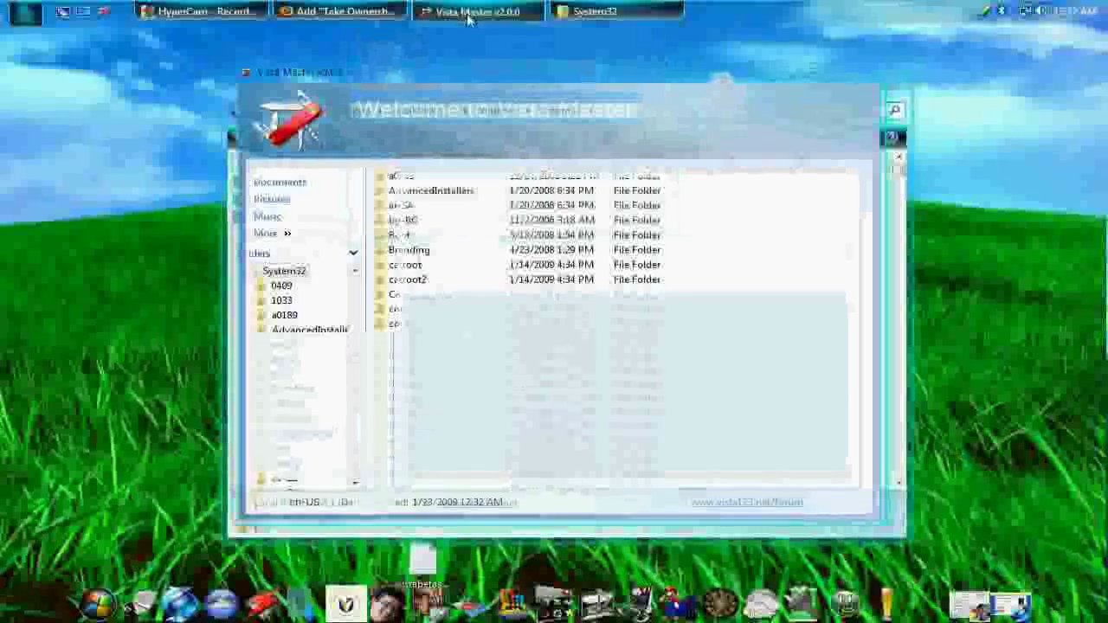
Step: Switch to Vista Master and view the System Icons and System Settings pages of Vista Visual Master
drag(452, 80, 341, 116)
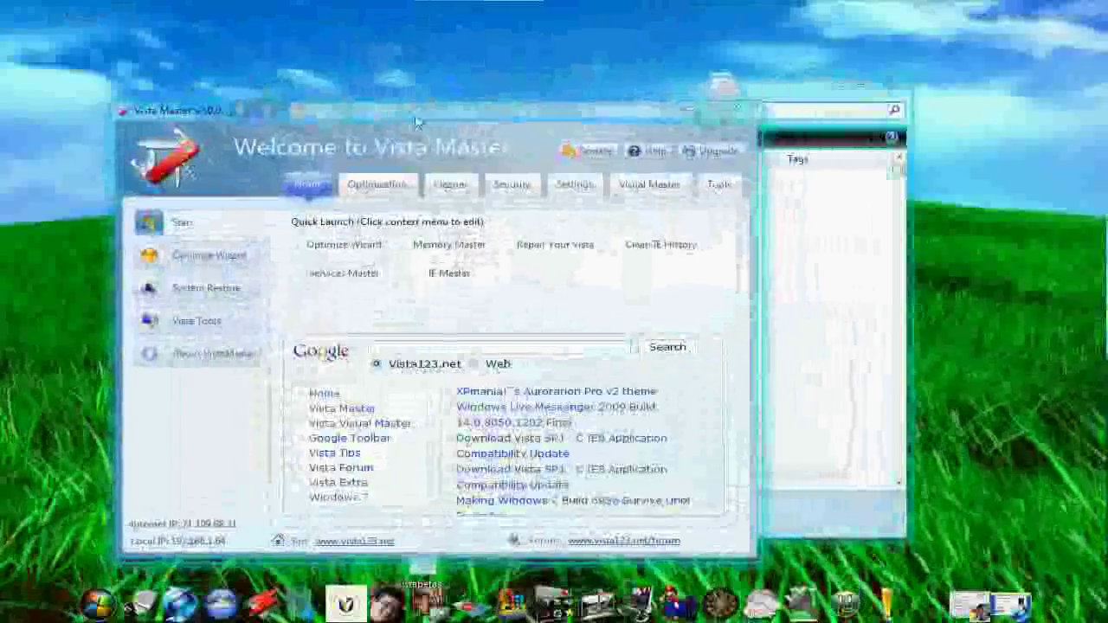
click(344, 281)
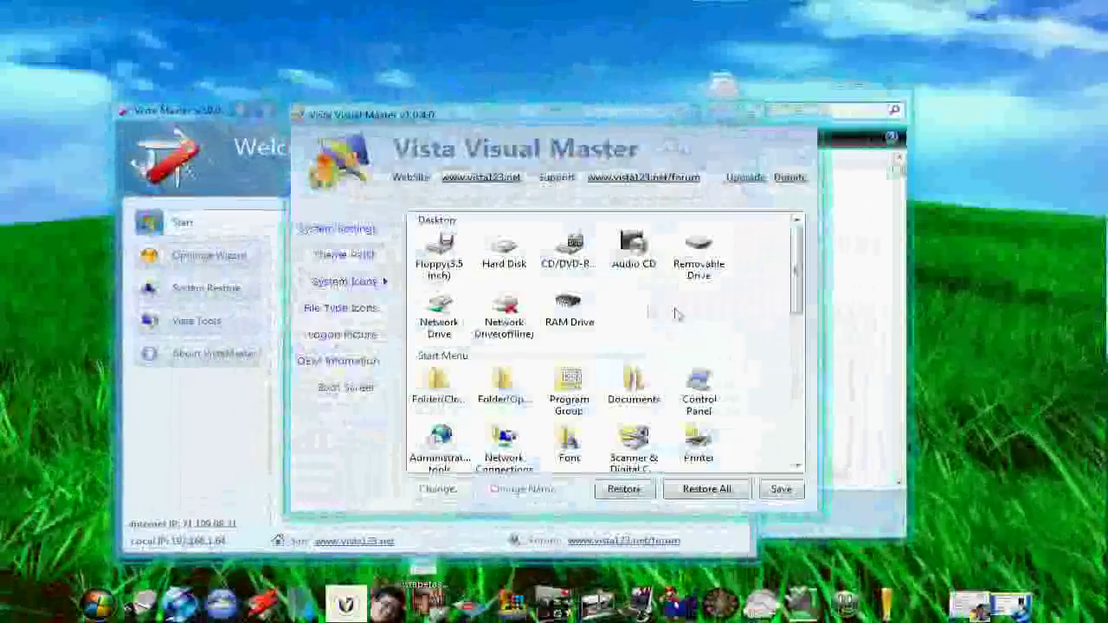
click(330, 231)
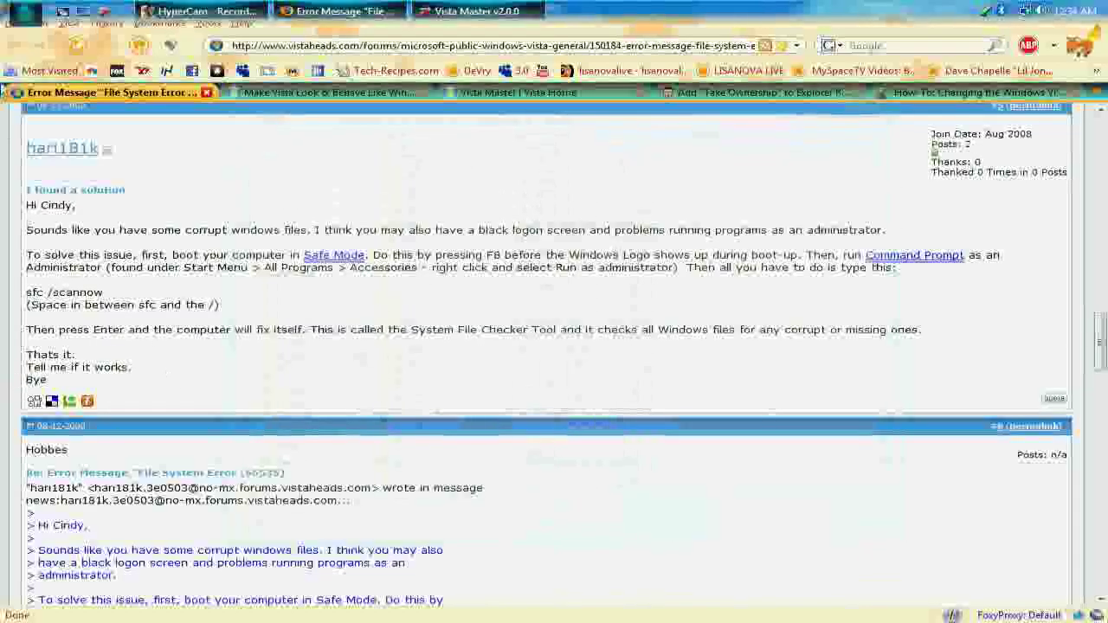
Step: Highlight the forum post's instructions on entering Safe Mode with F8 and running Command Prompt as administrator
click(26, 9)
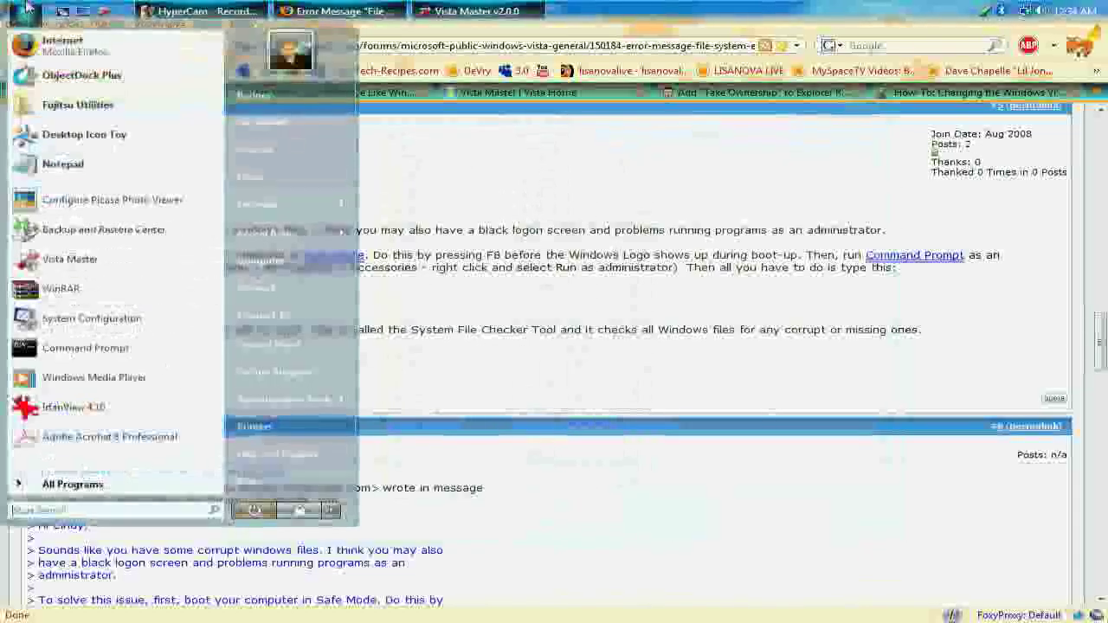
click(273, 268)
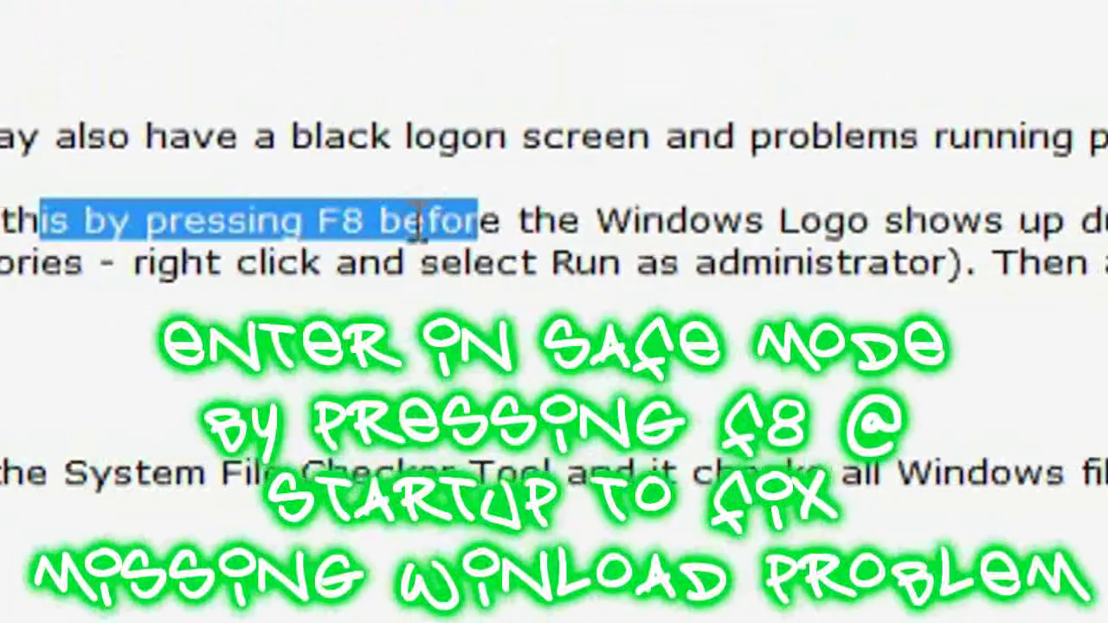
drag(420, 223, 910, 252)
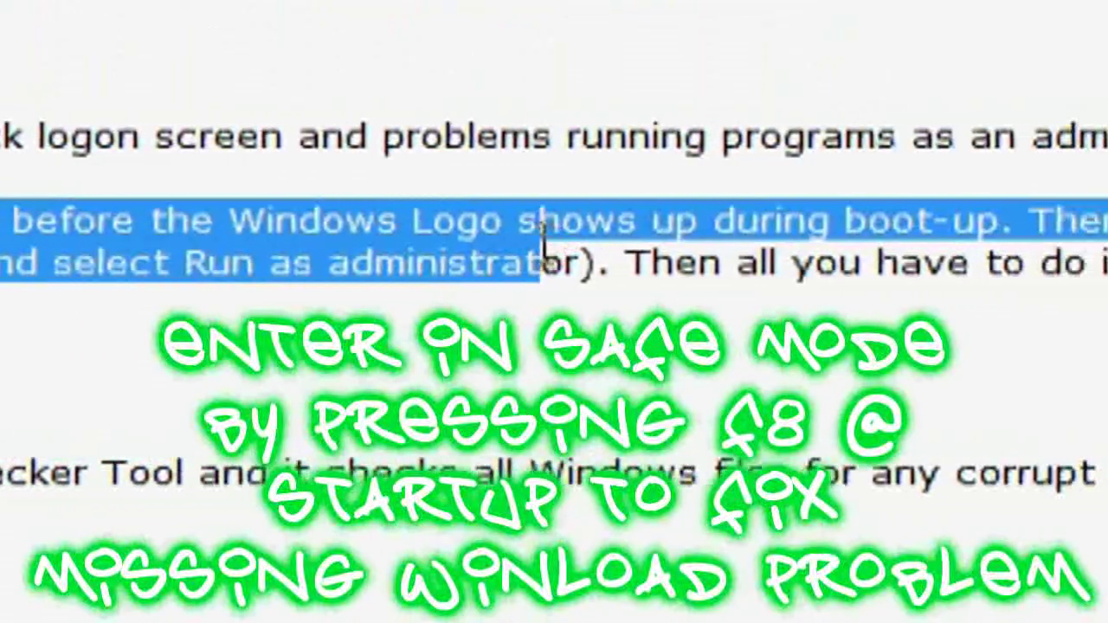
click(398, 314)
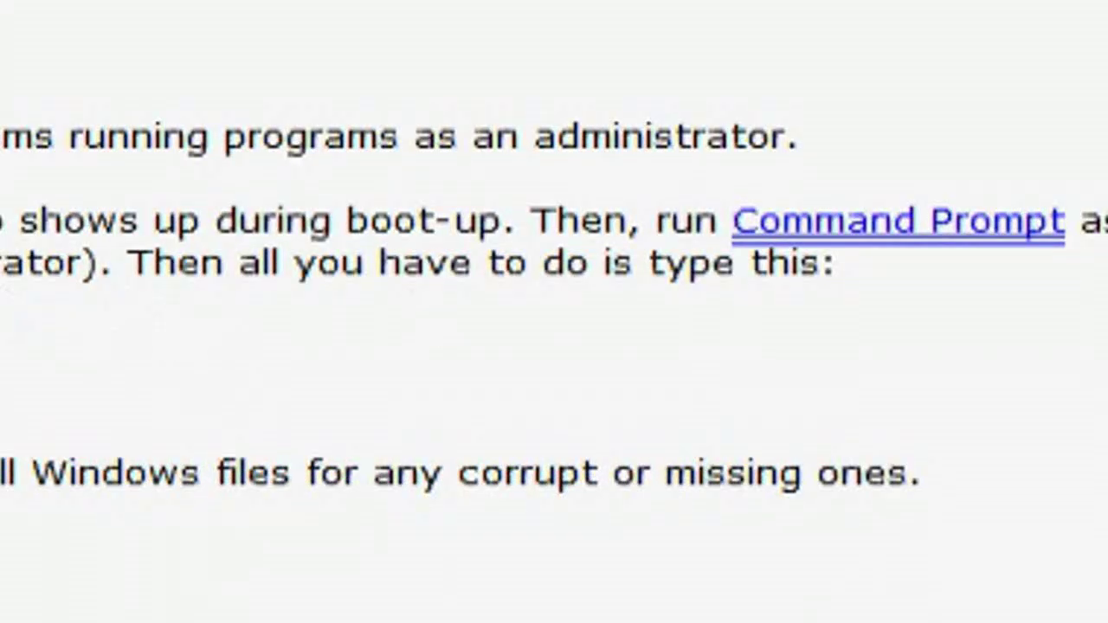
Step: Search the Start menu for cmd and run it as administrator
key(super)
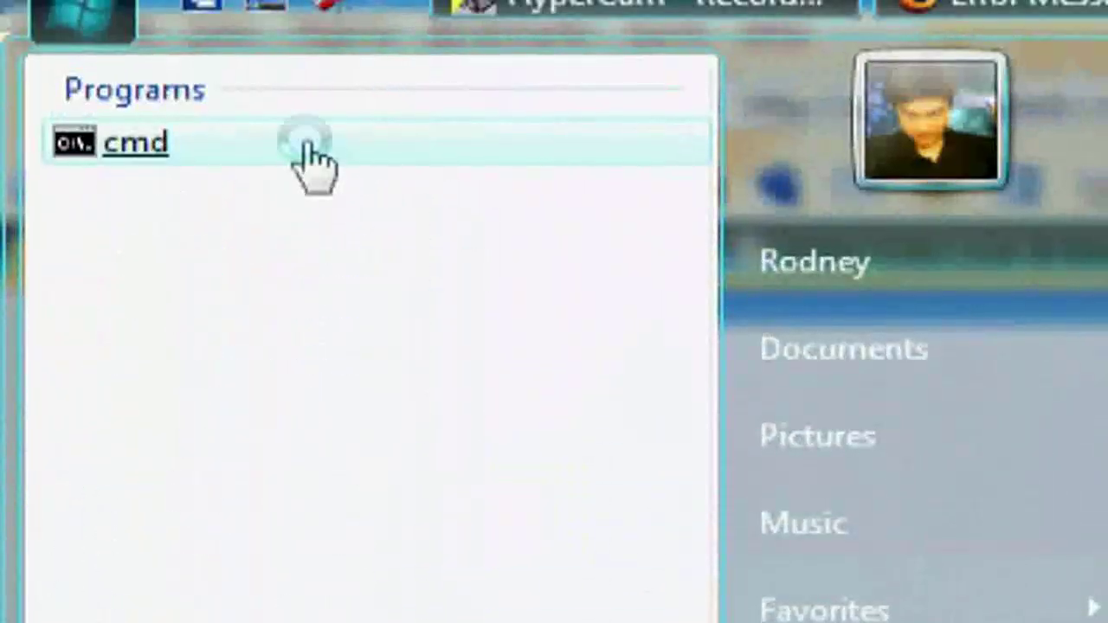
right_click(309, 144)
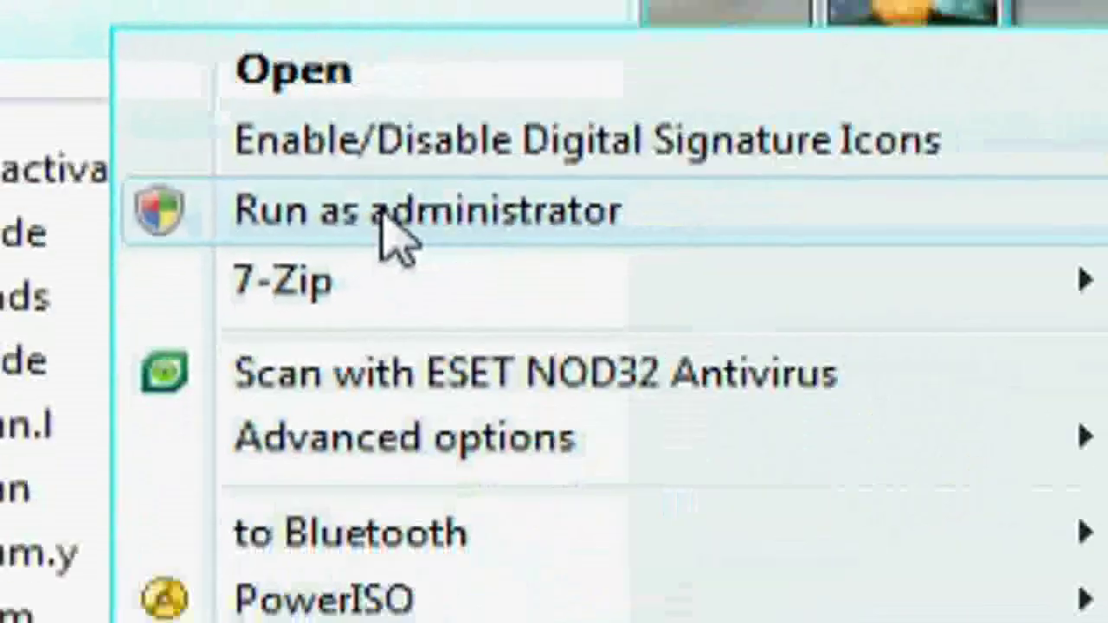
click(519, 288)
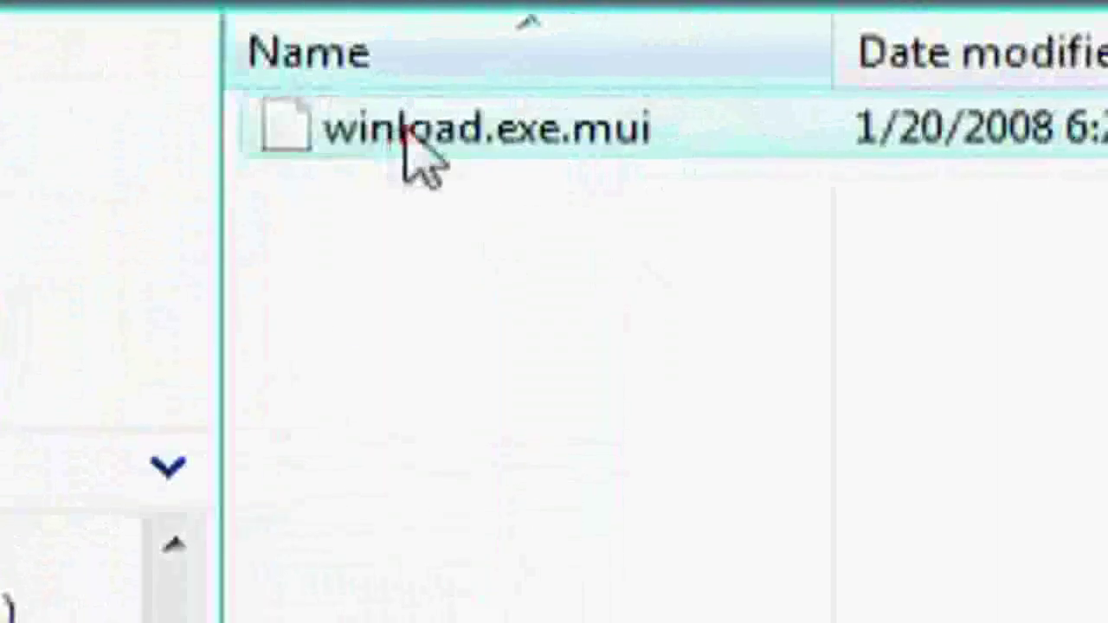
Step: Point out winload.exe.mui by selecting its name in the C:\Windows\System32\en-US folder
click(404, 122)
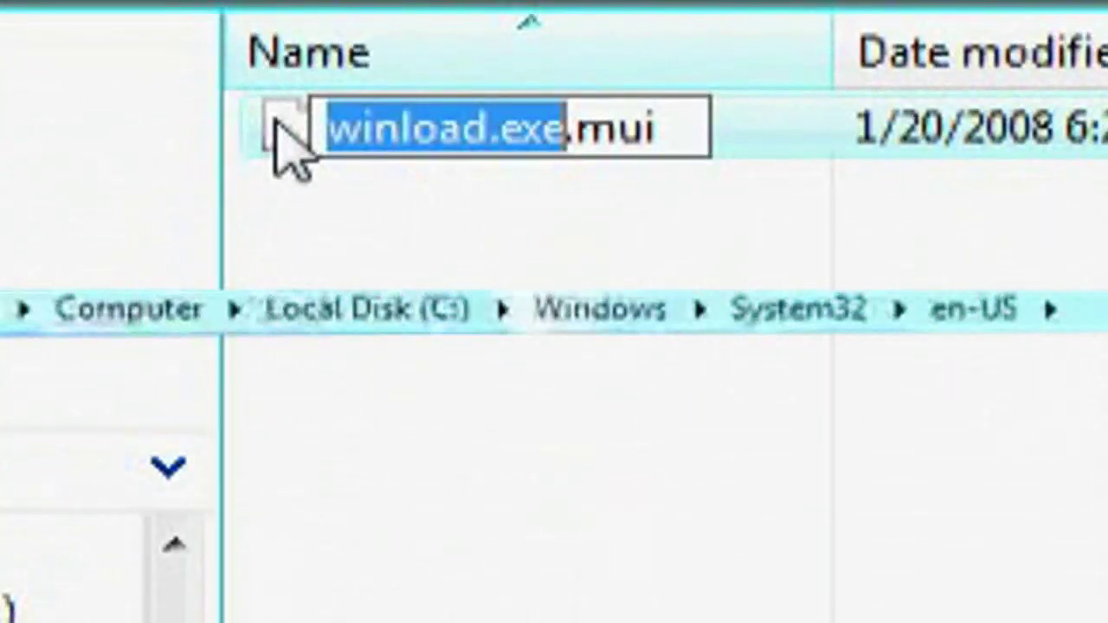
click(406, 259)
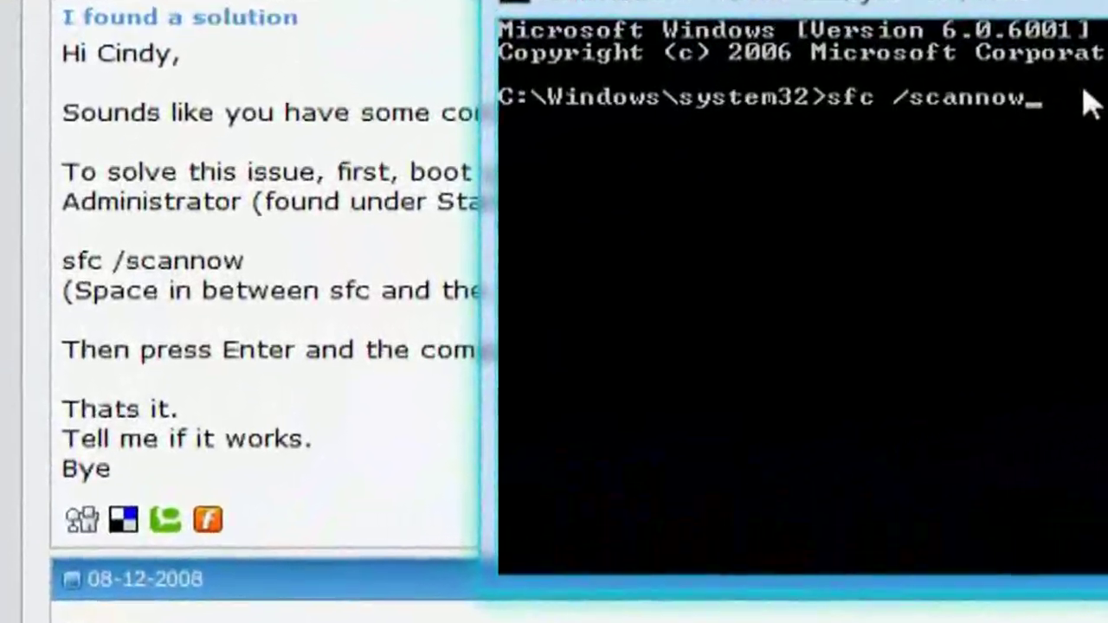
Step: Enter sfc /scannow in the administrator Command Prompt, move its window aside and close Vista Master
drag(935, 3, 1103, 4)
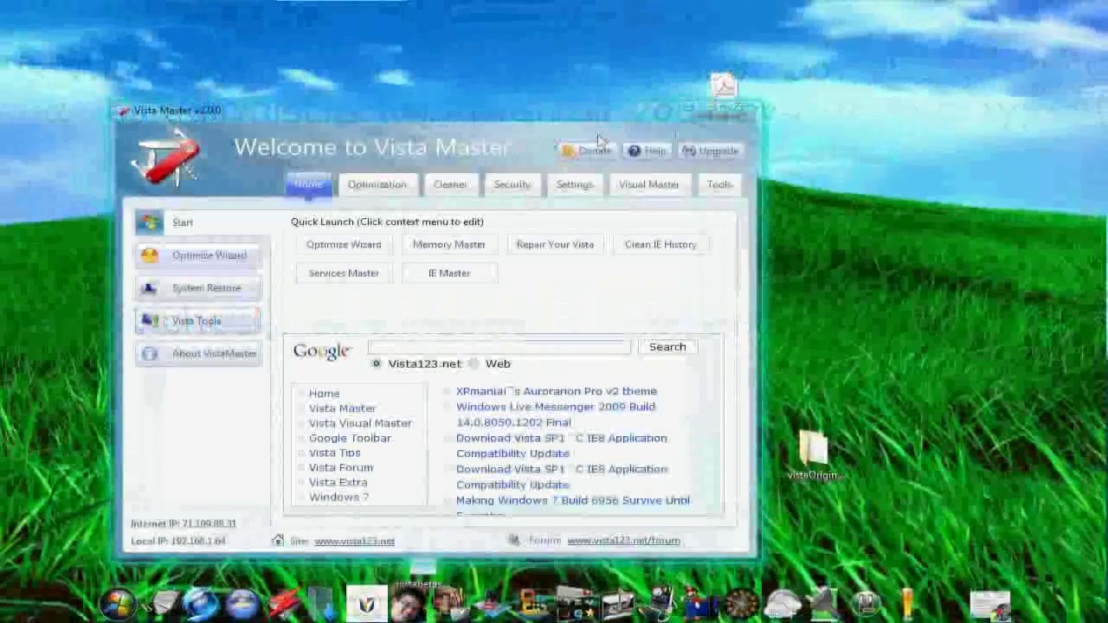
click(732, 111)
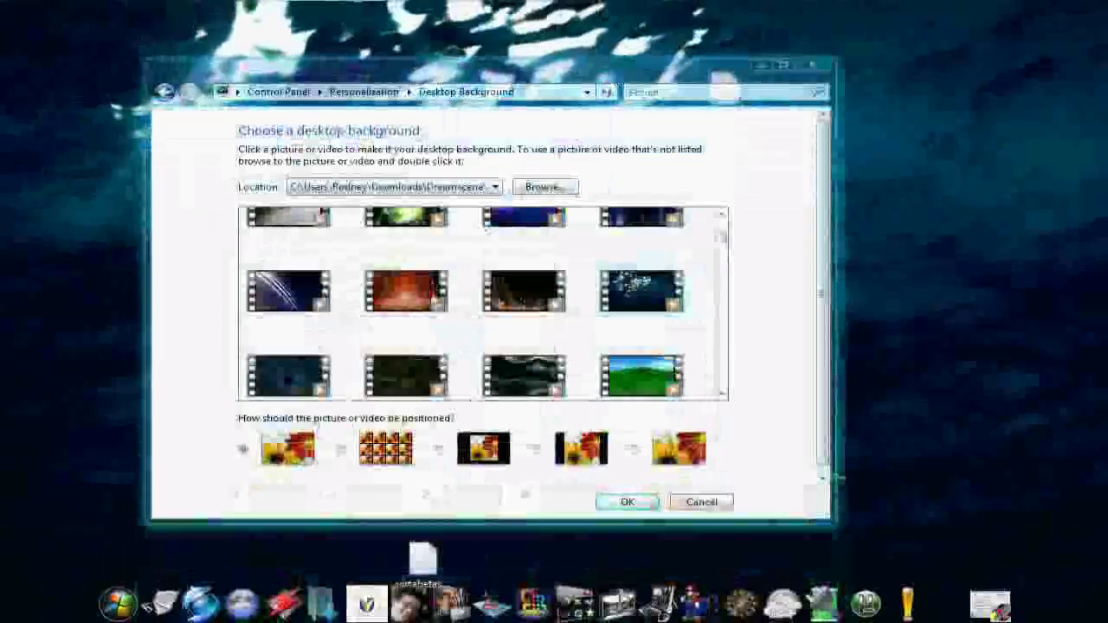
Step: Try several videos from the Dreamscene folder, including the night bridge and the blue alien head, as desktop background
click(406, 292)
click(628, 502)
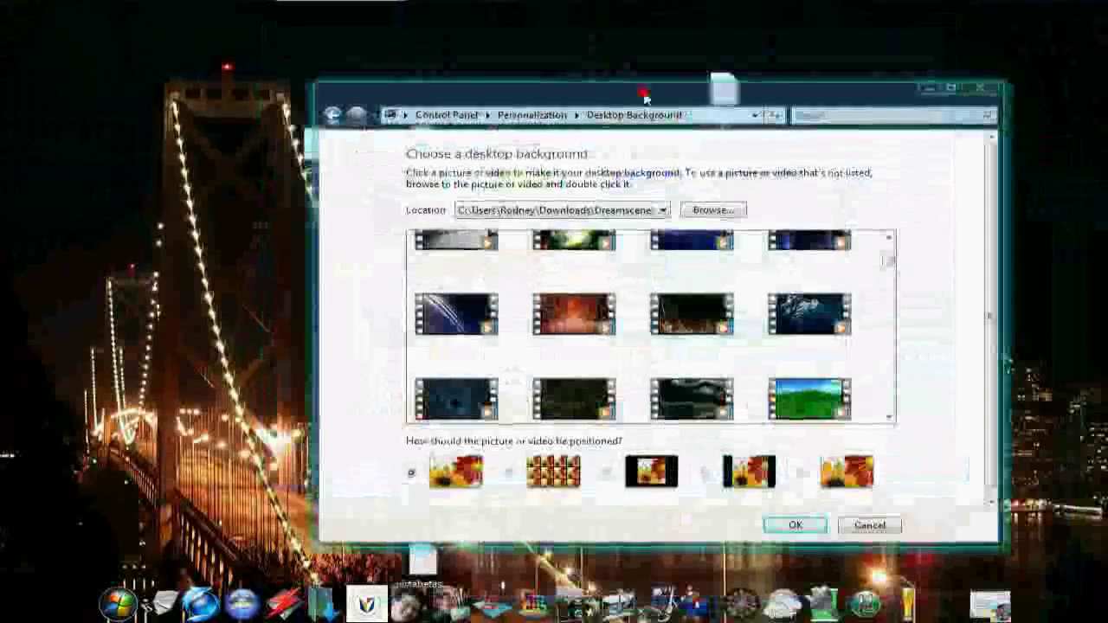
click(887, 239)
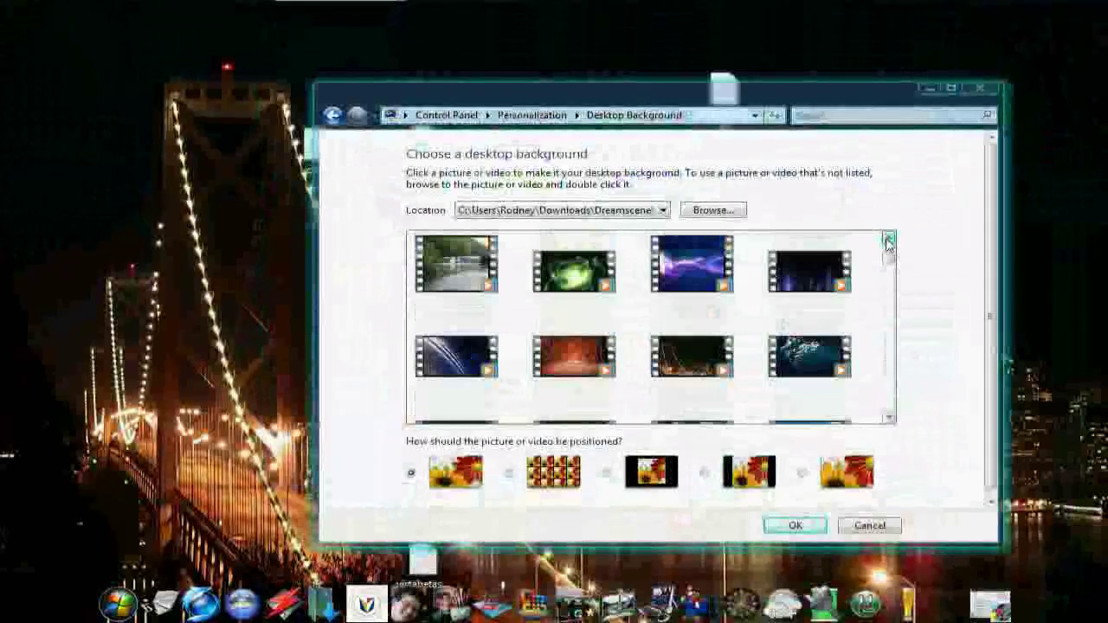
click(841, 272)
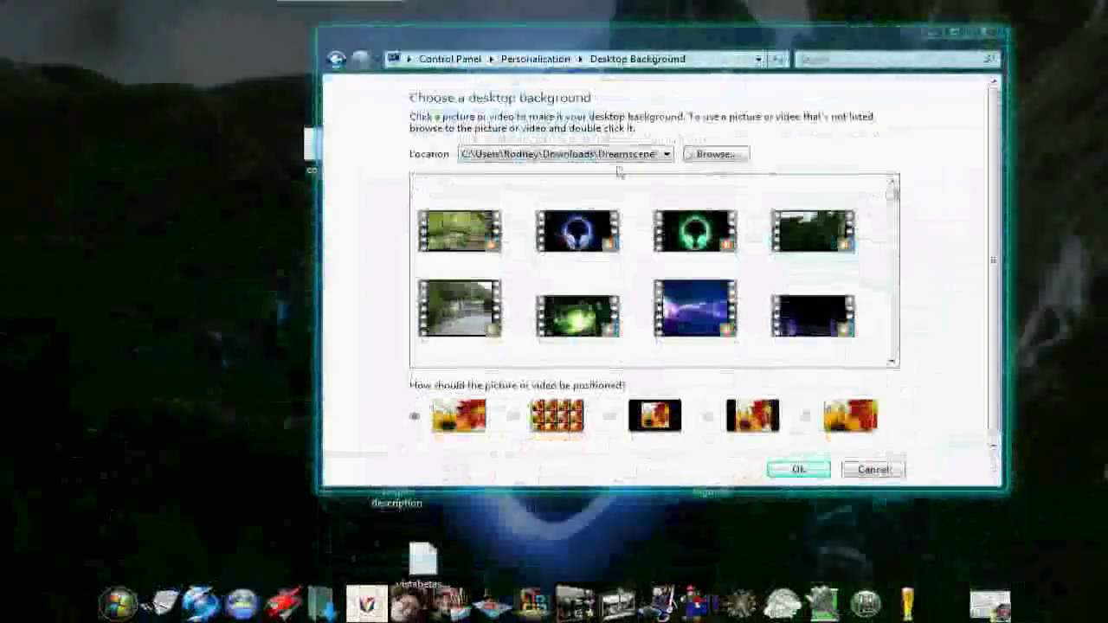
Step: Set the dark blue Dreamscene video with curving light trails as desktop background and close the Desktop Background window
drag(681, 35, 531, 12)
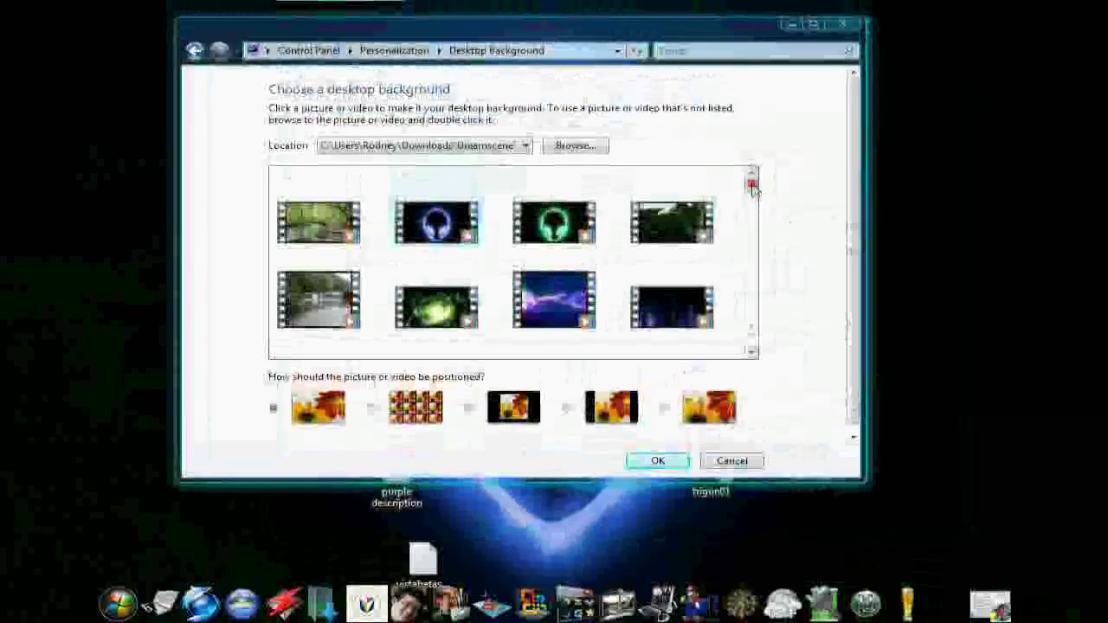
drag(752, 186, 751, 251)
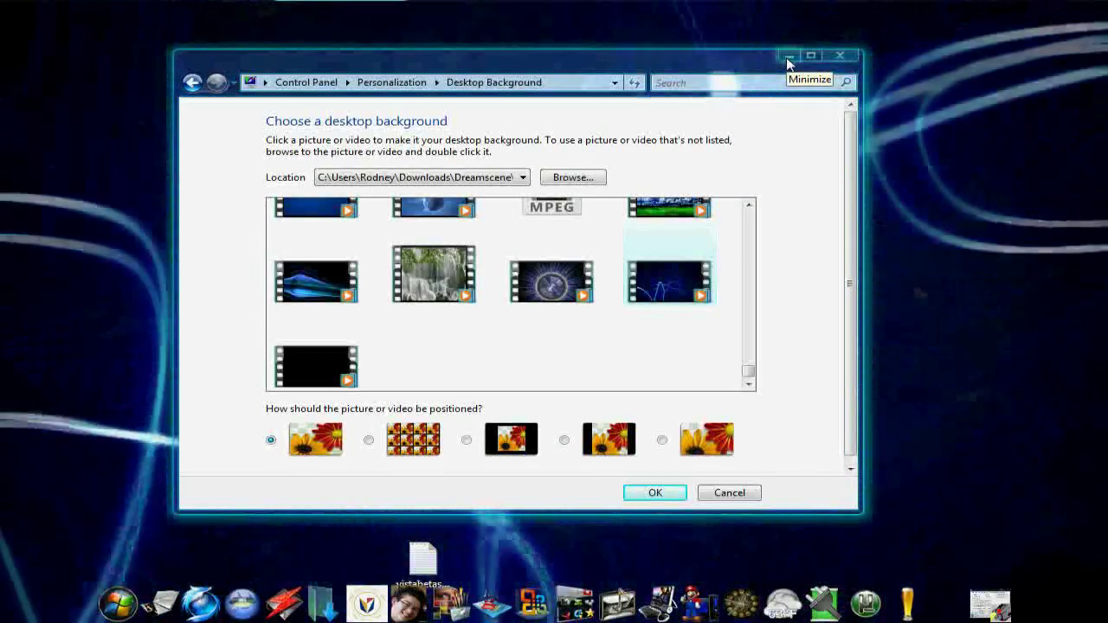
click(846, 56)
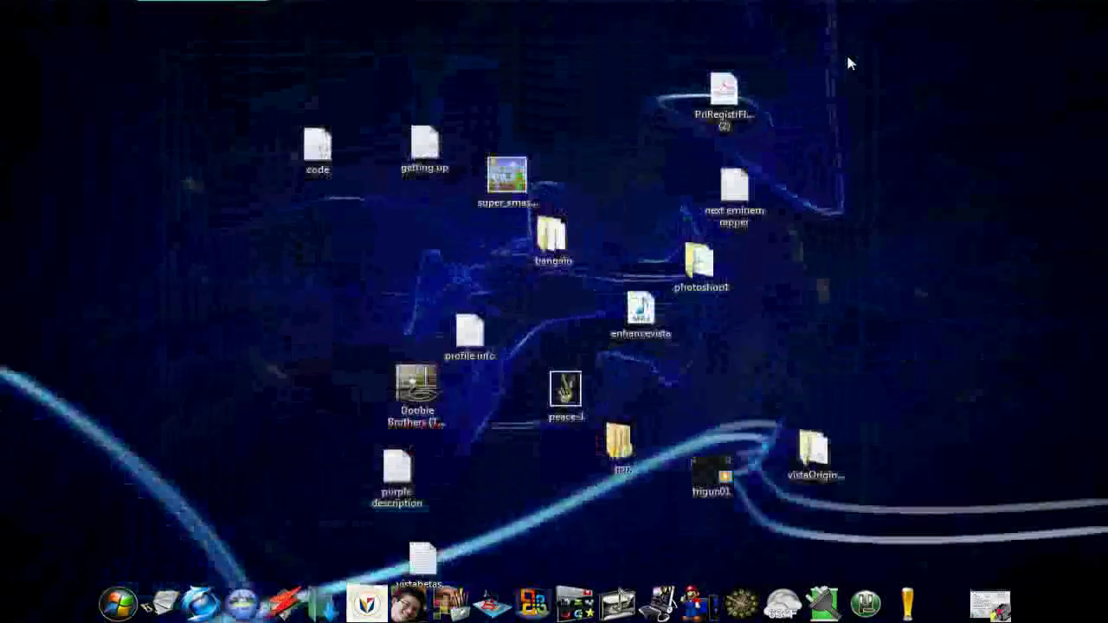